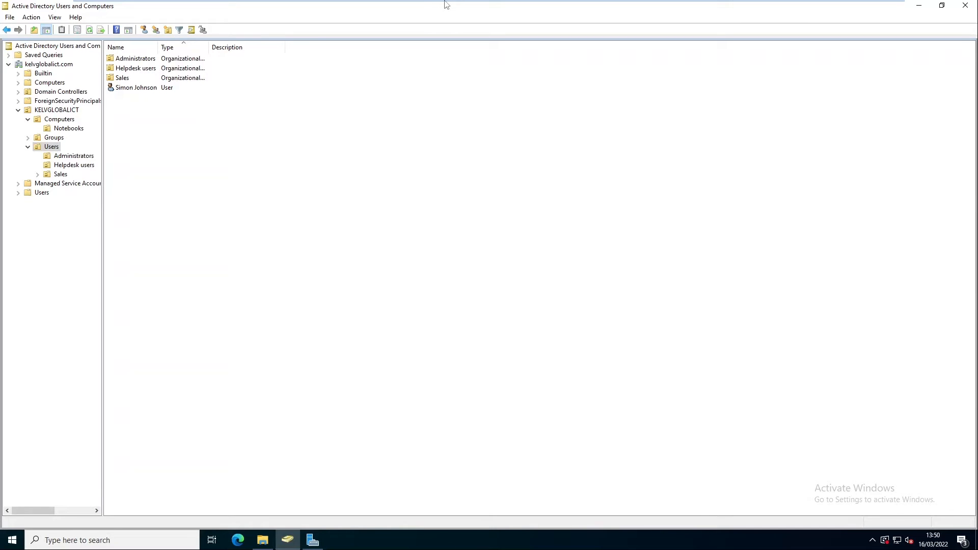
Step: Open Remote Desktop Connection on DC01 and try to connect to computer C001
{"action": "mouse_move", "coordinate": [452, 5]}
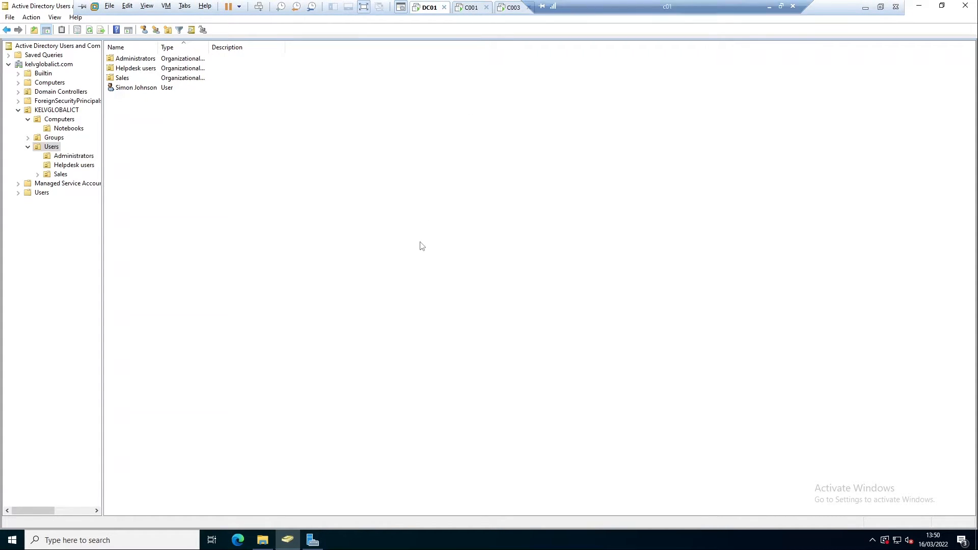
{"action": "left_click", "coordinate": [61, 539]}
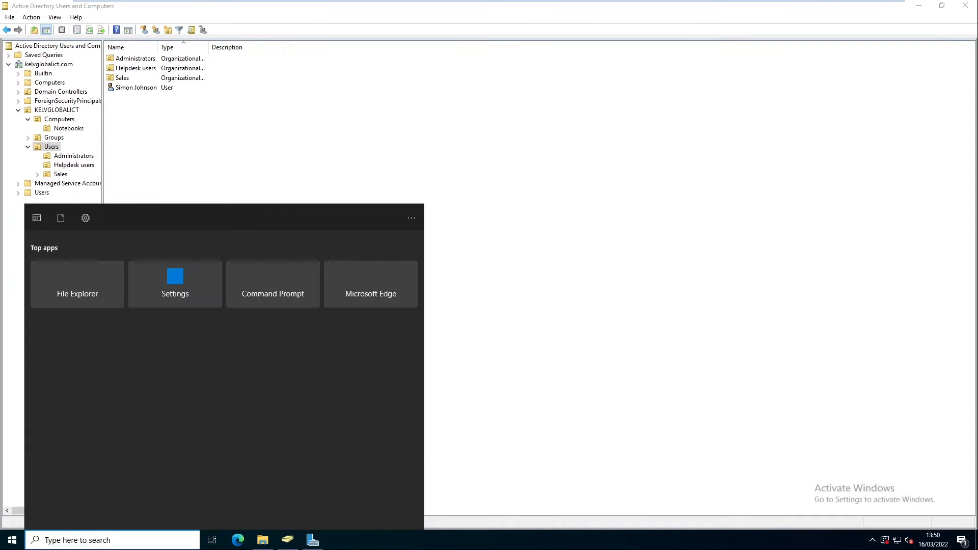
{"action": "type", "text": "remote"}
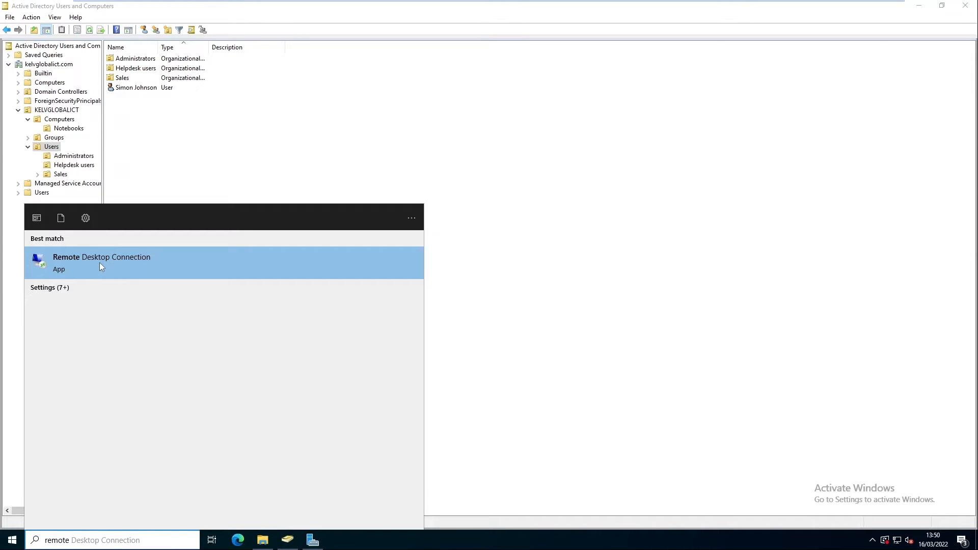
{"action": "left_click", "coordinate": [101, 266]}
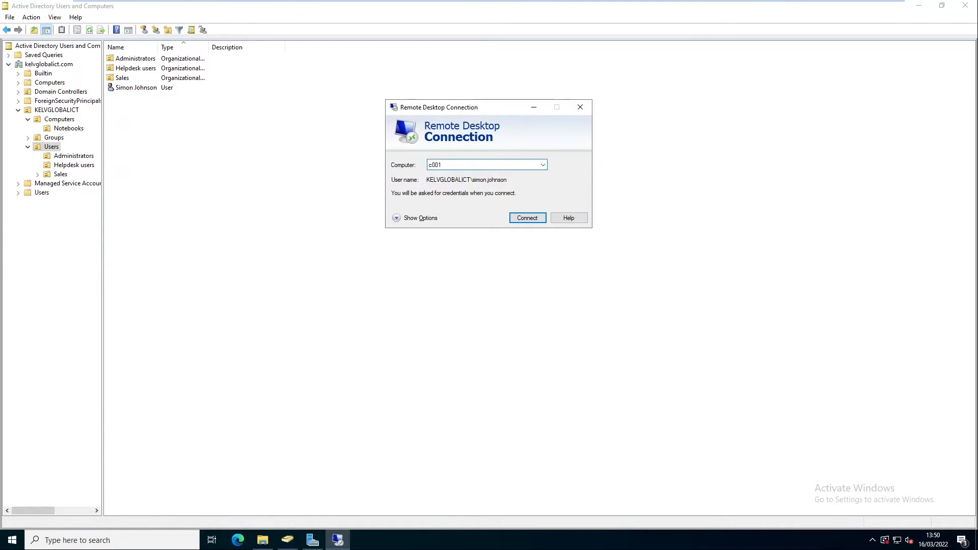
{"action": "type", "text": "C00"}
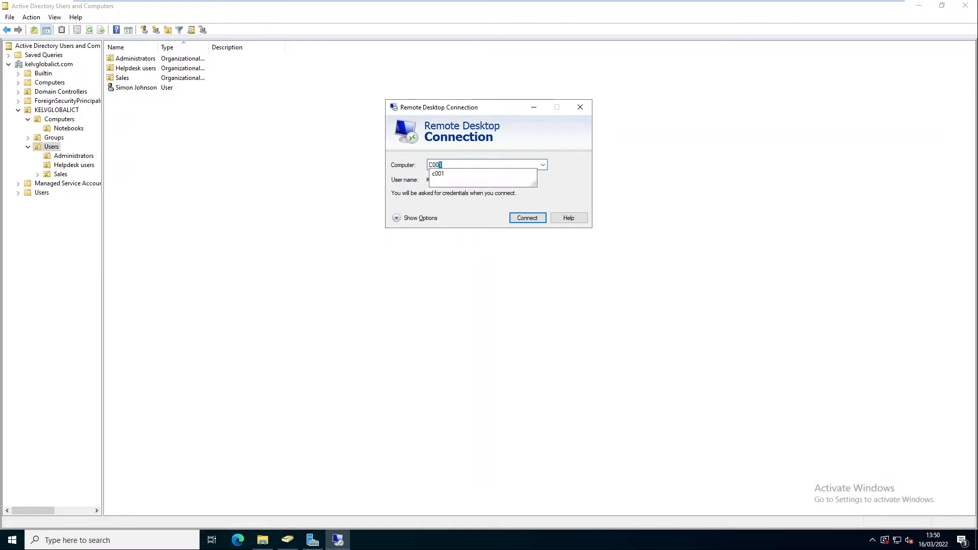
{"action": "type", "text": "1"}
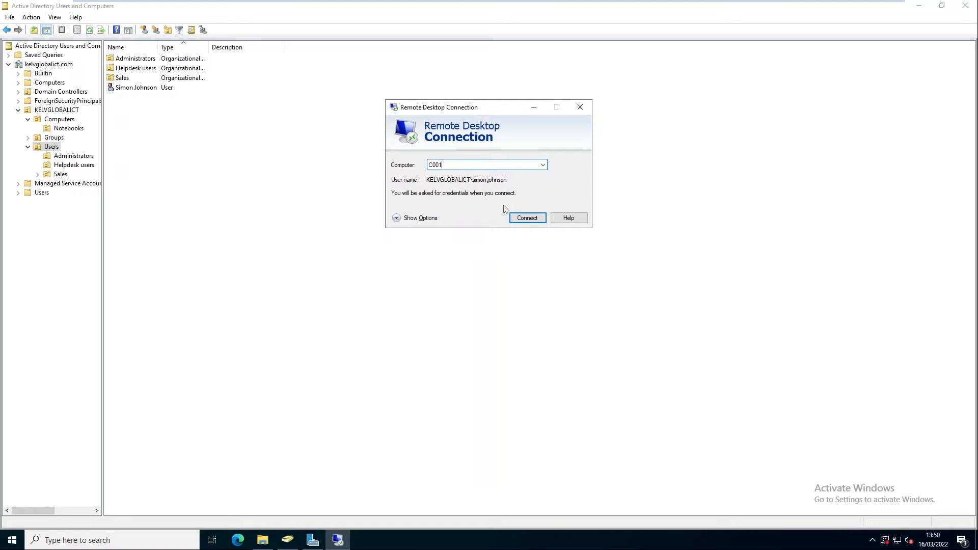
{"action": "left_click", "coordinate": [520, 219]}
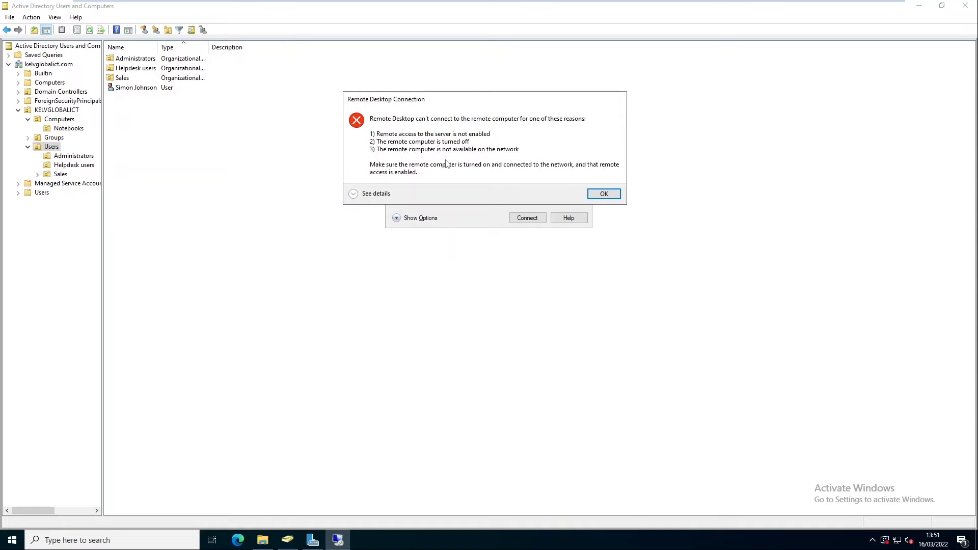
Step: Switch to the C001 machine and enable Remote Desktop in its system settings, confirming the change
{"action": "mouse_move", "coordinate": [469, 4]}
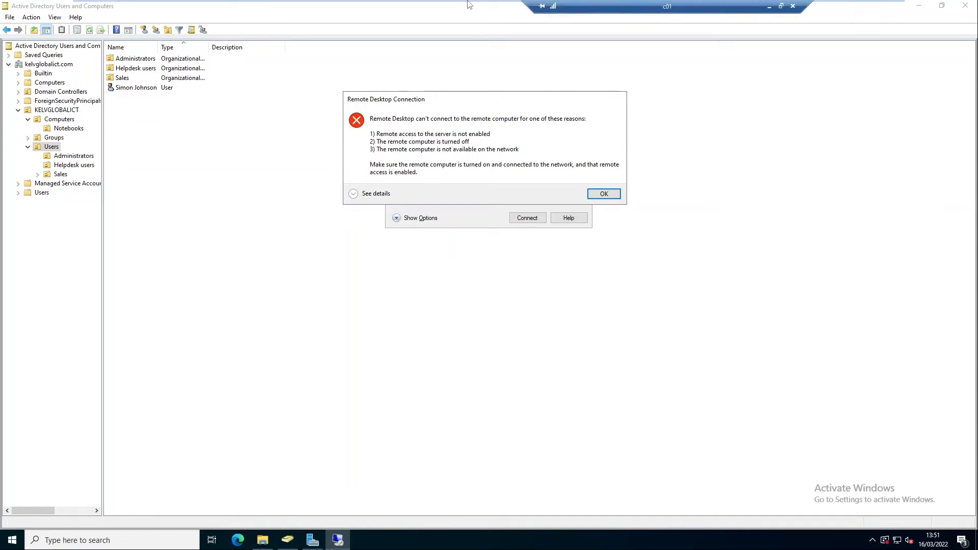
{"action": "left_click", "coordinate": [468, 8]}
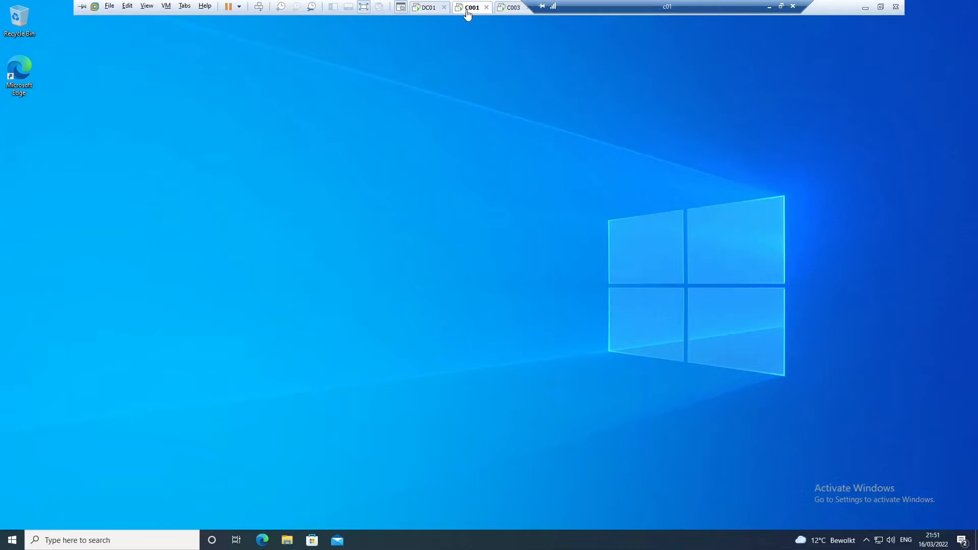
{"action": "left_click", "coordinate": [514, 8]}
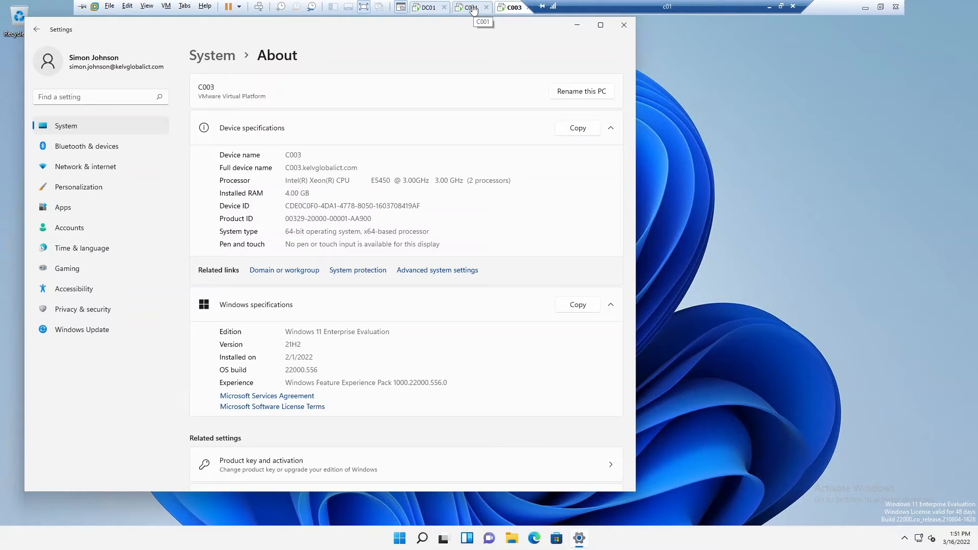
{"action": "left_click", "coordinate": [471, 7]}
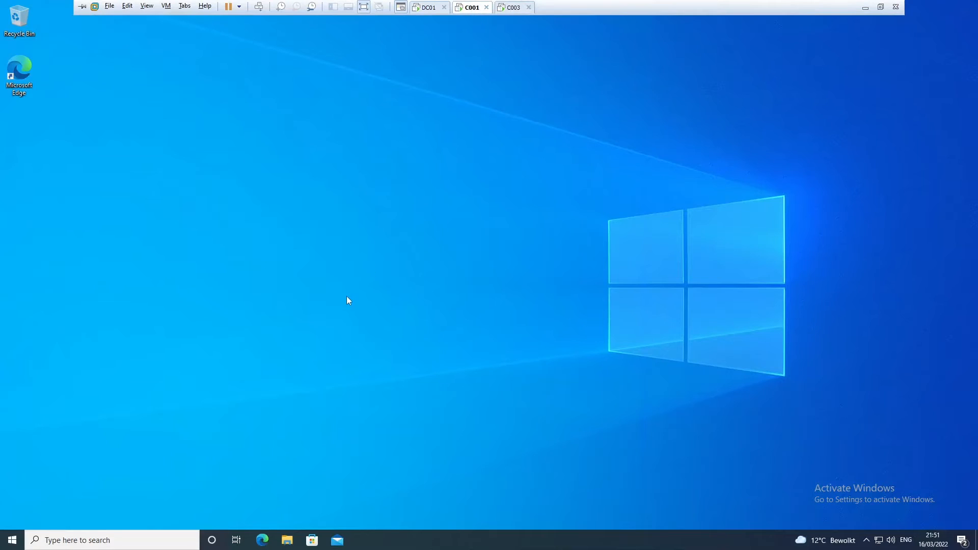
{"action": "right_click", "coordinate": [12, 541]}
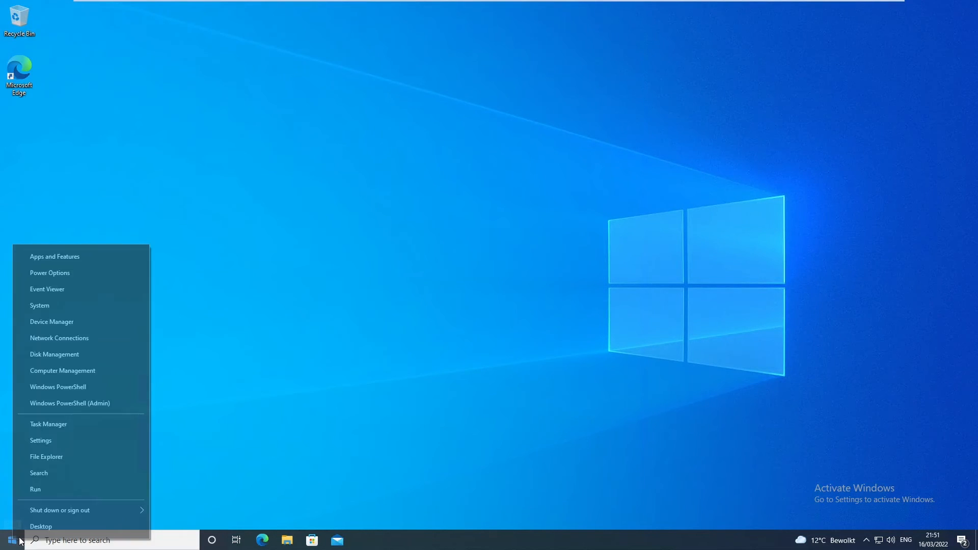
{"action": "left_click", "coordinate": [43, 308]}
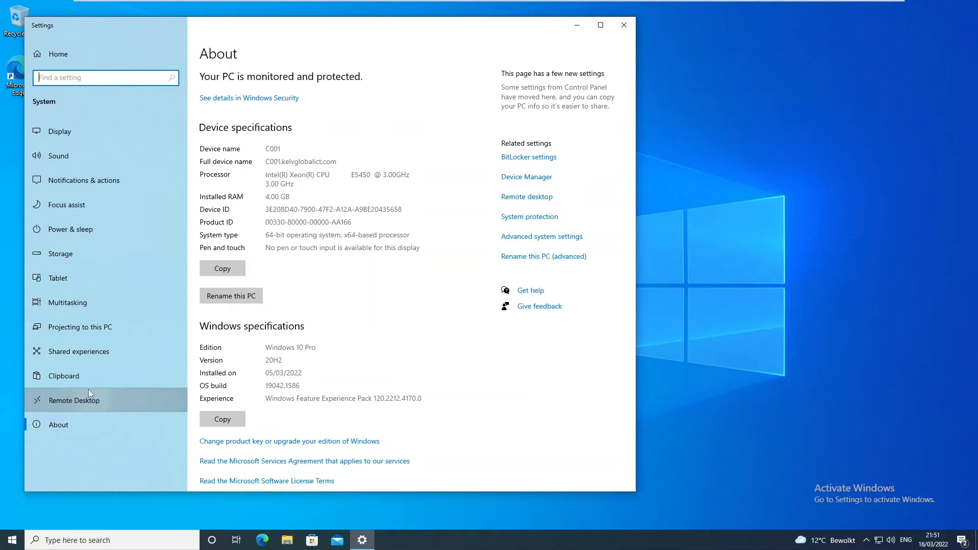
{"action": "left_click", "coordinate": [73, 400]}
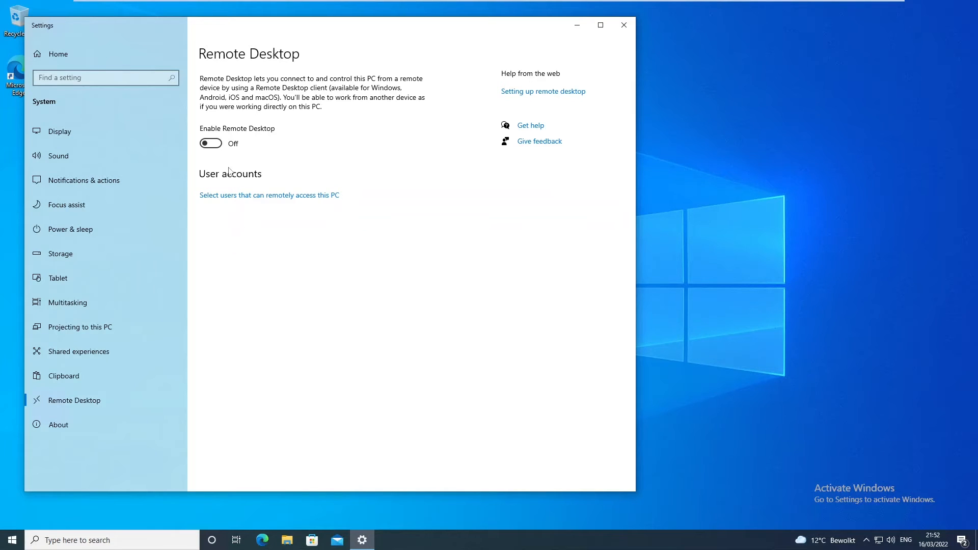
{"action": "left_click", "coordinate": [217, 145]}
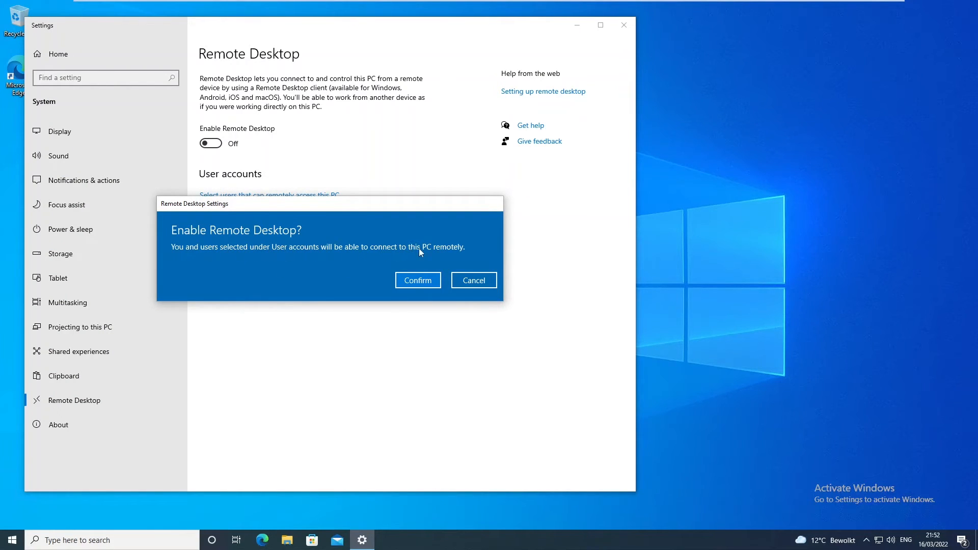
{"action": "left_click", "coordinate": [417, 281]}
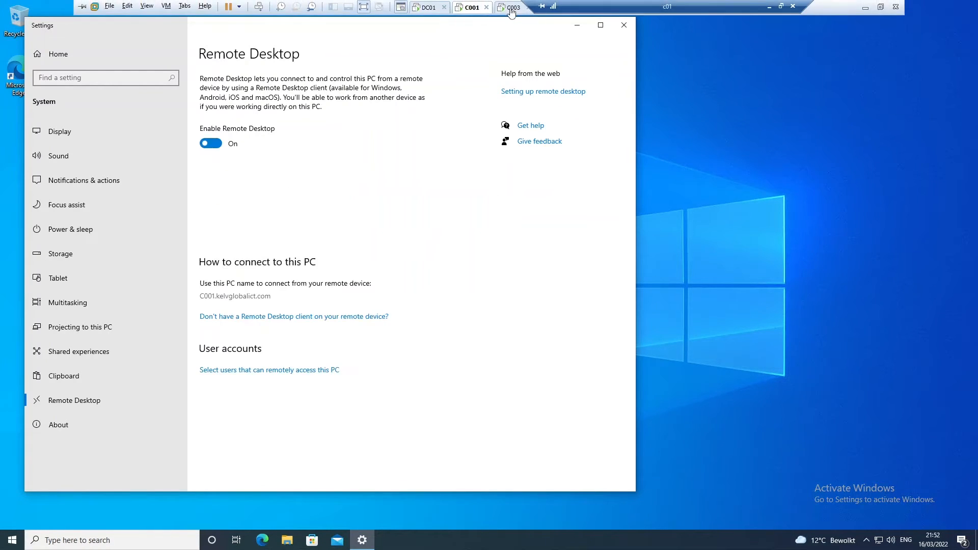
Step: Open the advanced Remote Desktop settings on C001 to examine the Network Level Authentication and port options
{"action": "left_click", "coordinate": [510, 7]}
{"action": "left_click", "coordinate": [466, 10]}
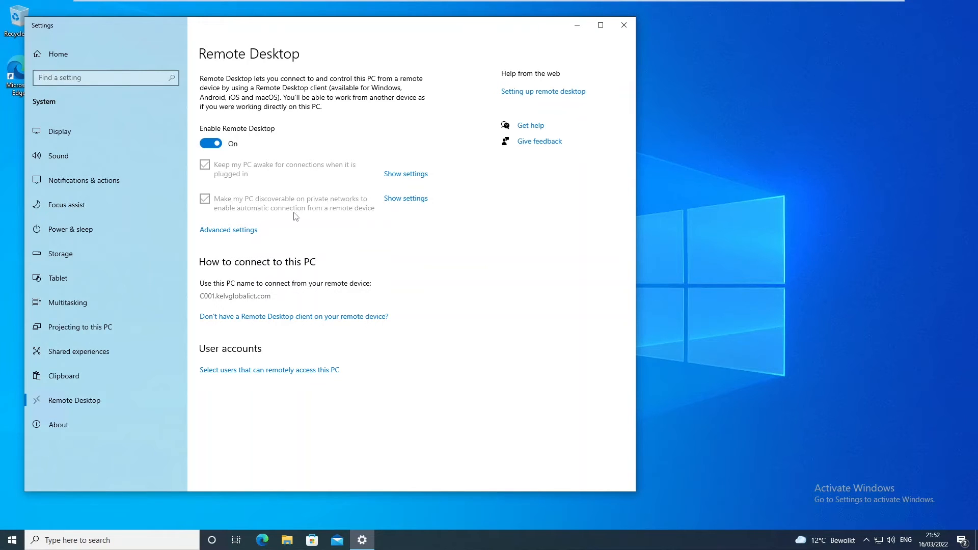
{"action": "left_click", "coordinate": [251, 233]}
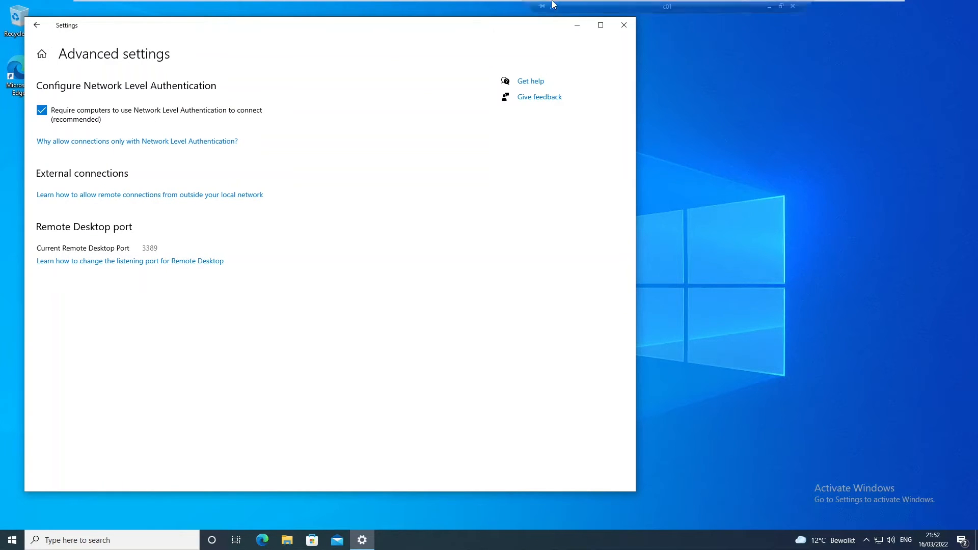
Step: Switch to the C003 machine and open its Remote Desktop settings page
{"action": "left_click", "coordinate": [511, 8]}
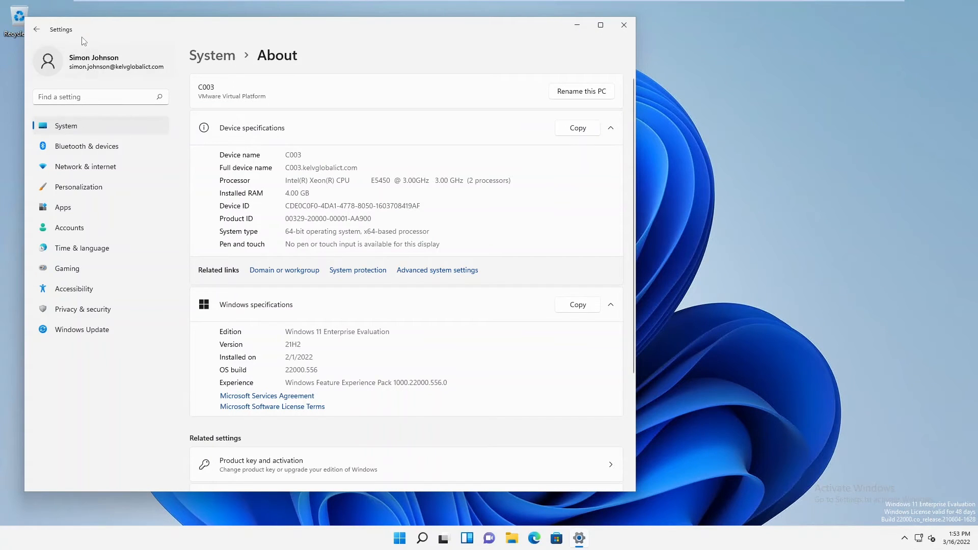
{"action": "scroll", "coordinate": [272, 222], "scroll_direction": "down", "scroll_amount": 3}
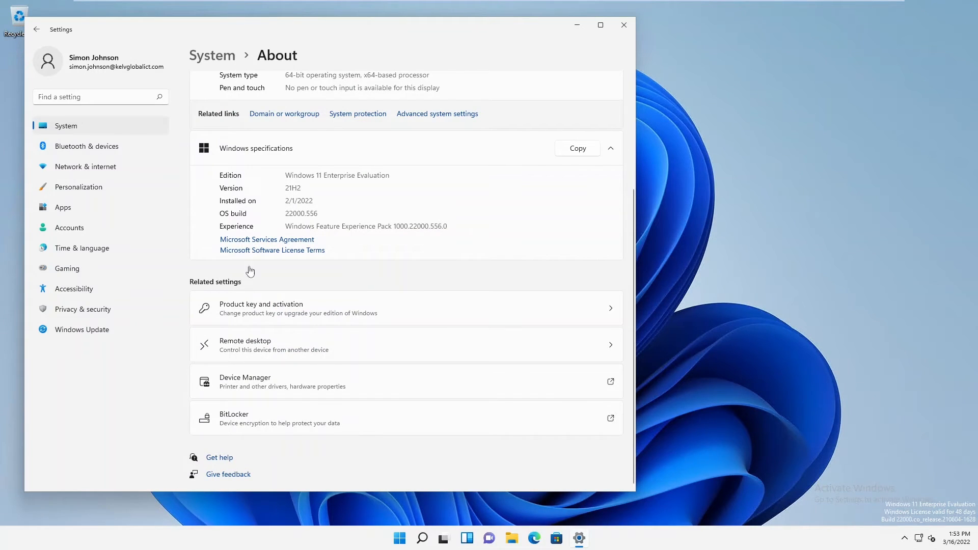
{"action": "left_click", "coordinate": [299, 353]}
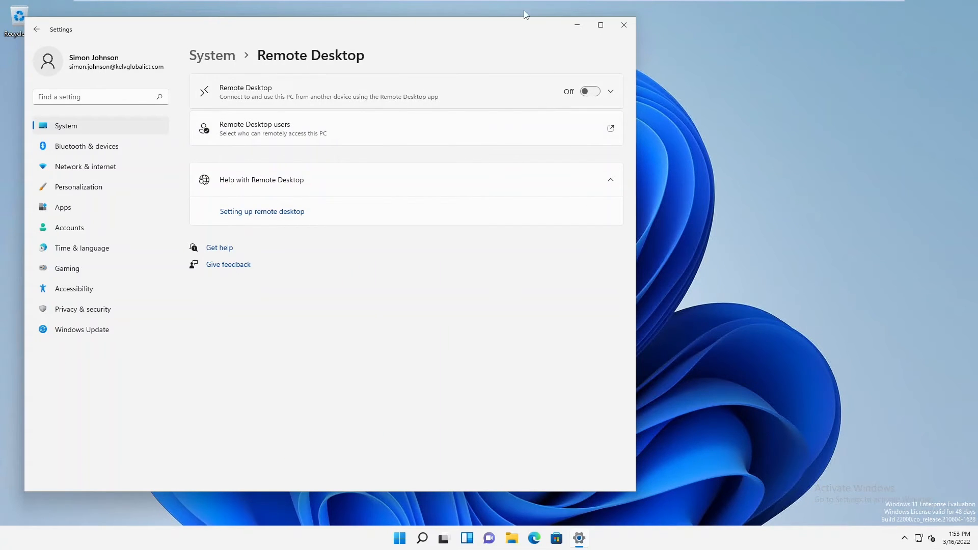
Step: Return to DC01, dismiss the connection error and try a Remote Desktop connection to C003
{"action": "mouse_move", "coordinate": [526, 13]}
{"action": "left_click", "coordinate": [427, 7]}
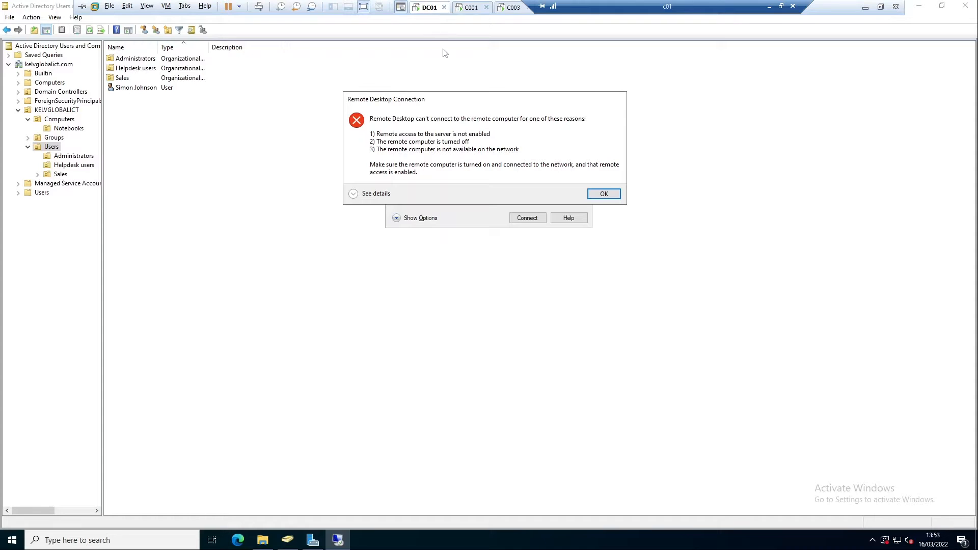
{"action": "left_click", "coordinate": [600, 194]}
{"action": "left_click", "coordinate": [488, 165]}
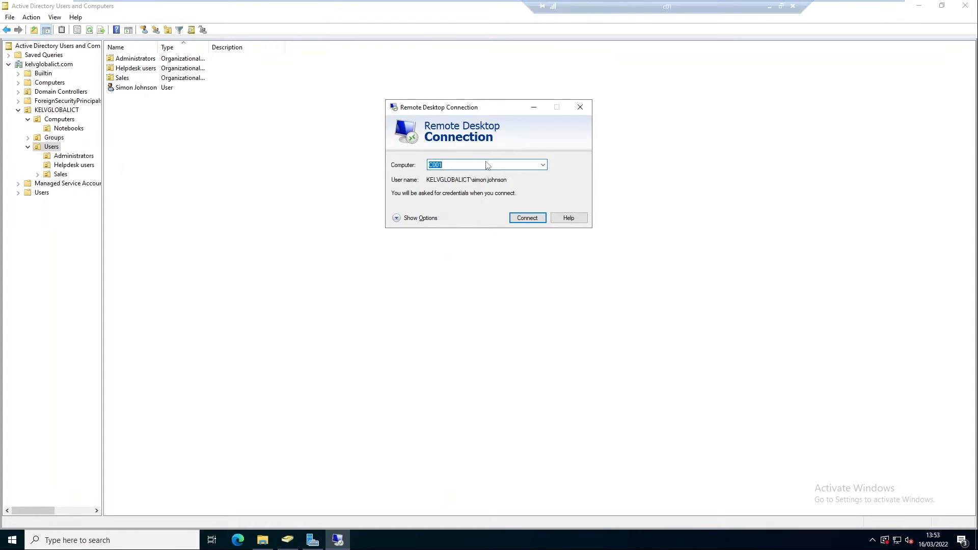
{"action": "key", "text": "Right"}
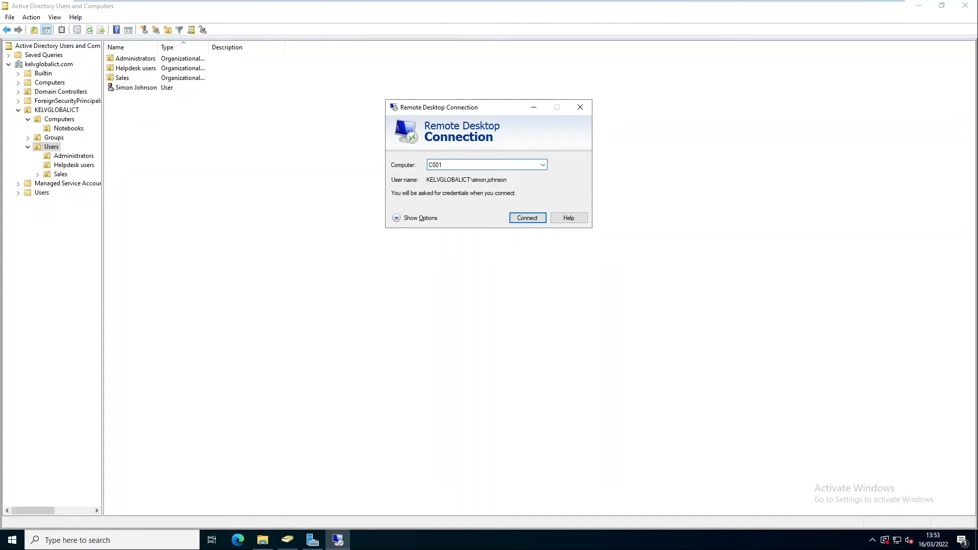
{"action": "key", "text": "BackSpace"}
{"action": "type", "text": "3"}
{"action": "key", "text": "Return"}
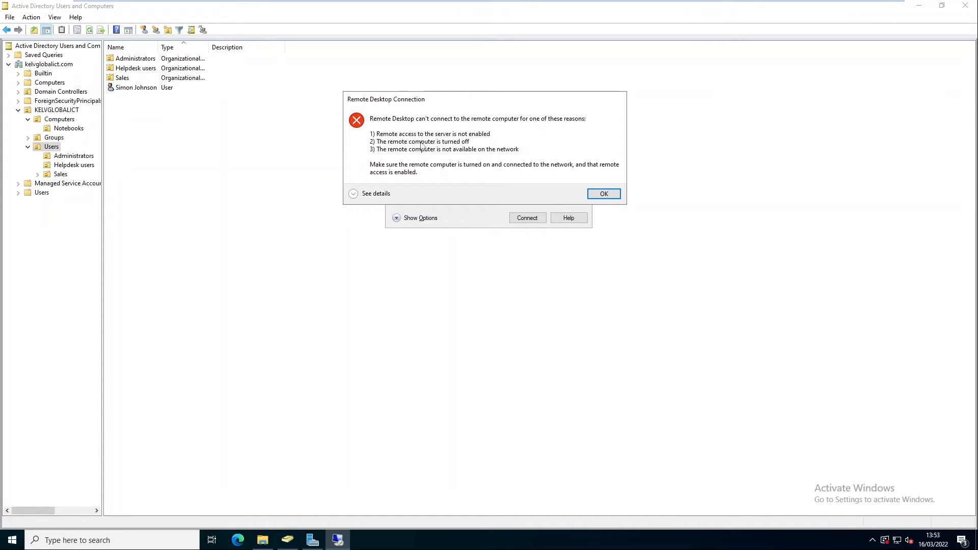
Step: Switch to C003 and enable Remote Desktop, confirming the change
{"action": "mouse_move", "coordinate": [529, 4]}
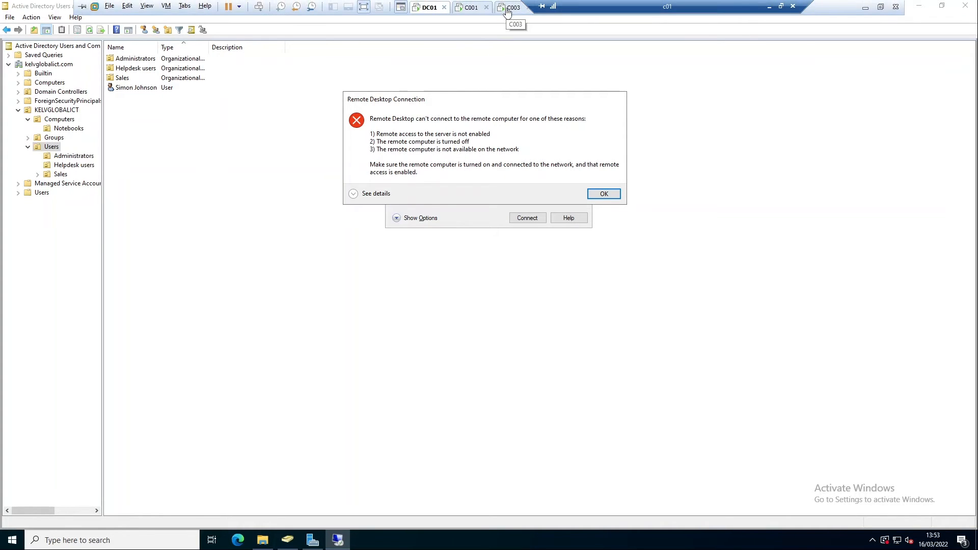
{"action": "left_click", "coordinate": [511, 7]}
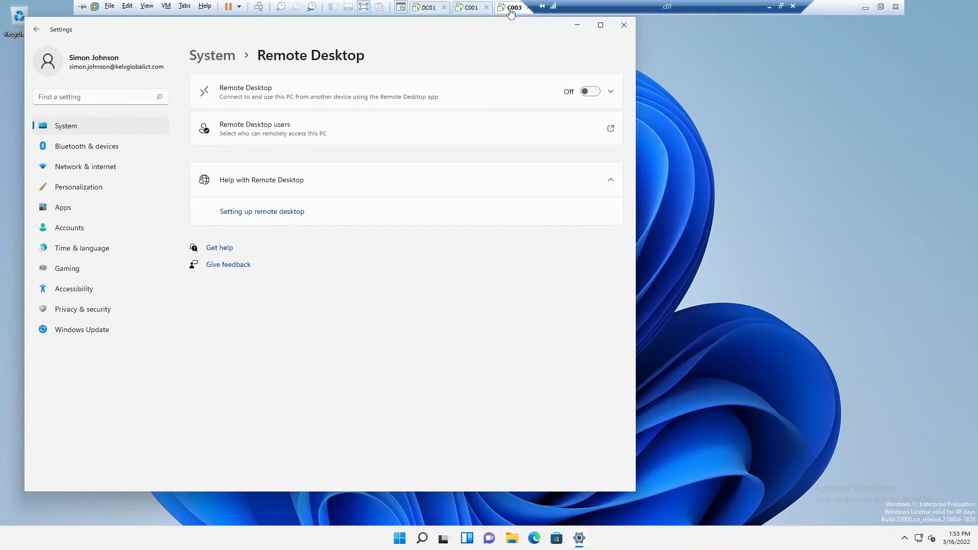
{"action": "left_click", "coordinate": [591, 92]}
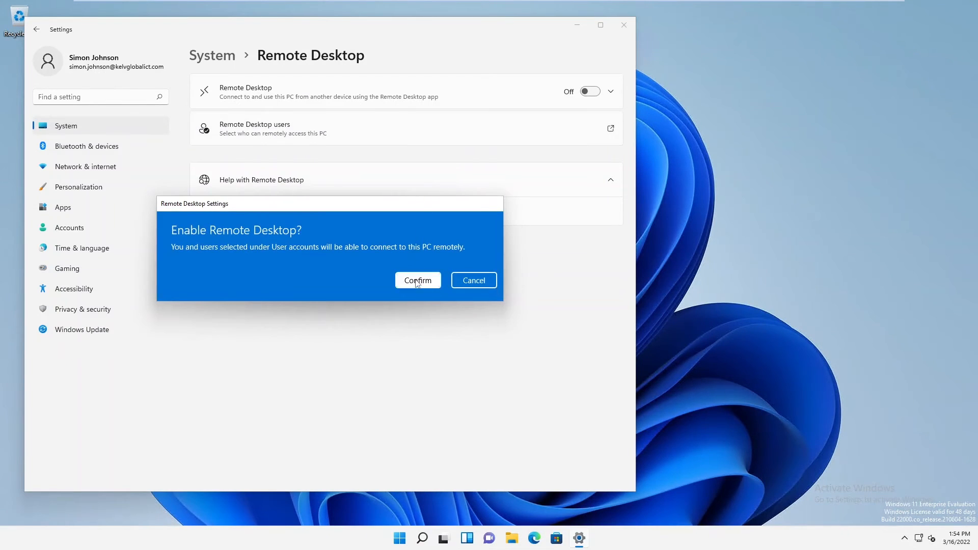
{"action": "left_click", "coordinate": [417, 281]}
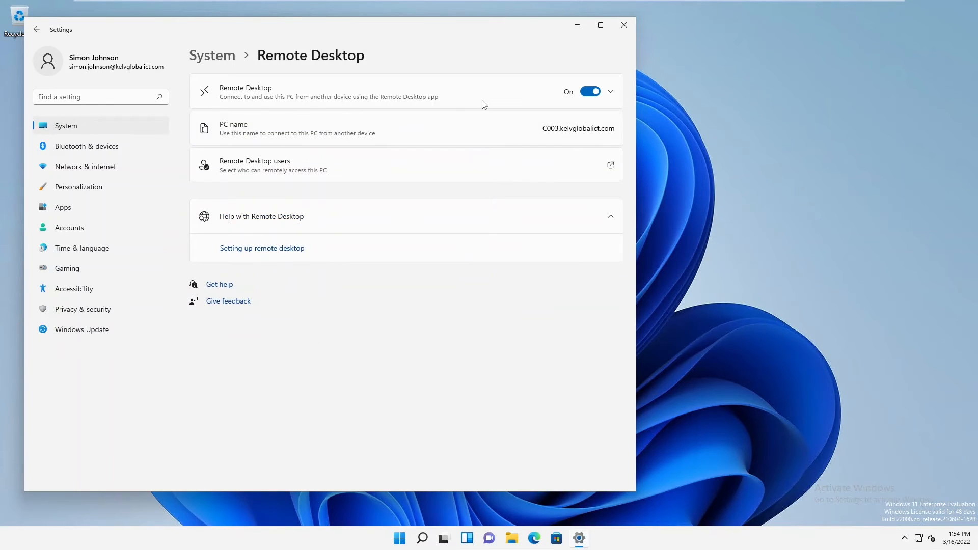
Step: Return to DC01, dismiss the connection error and set the Remote Desktop target computer to C001
{"action": "mouse_move", "coordinate": [507, 4]}
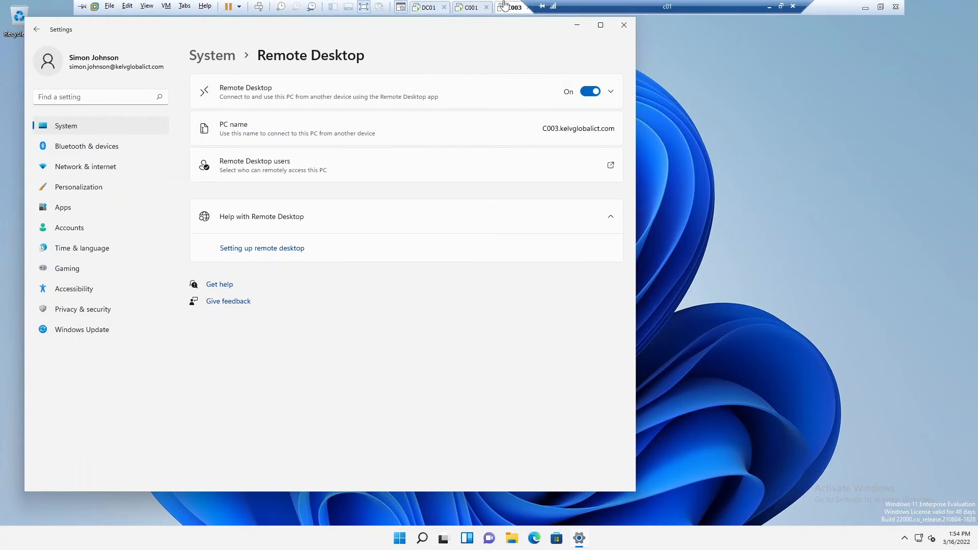
{"action": "left_click", "coordinate": [427, 9]}
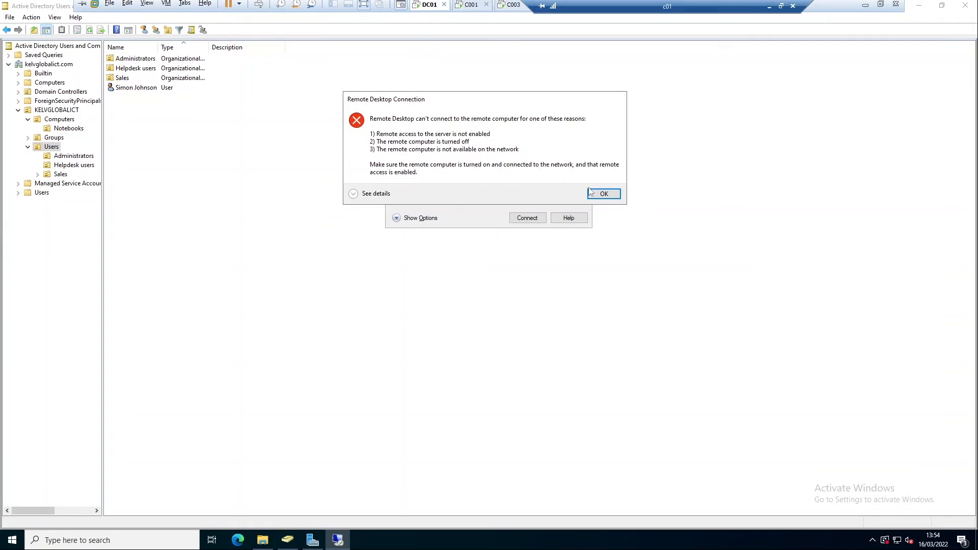
{"action": "left_click", "coordinate": [603, 193]}
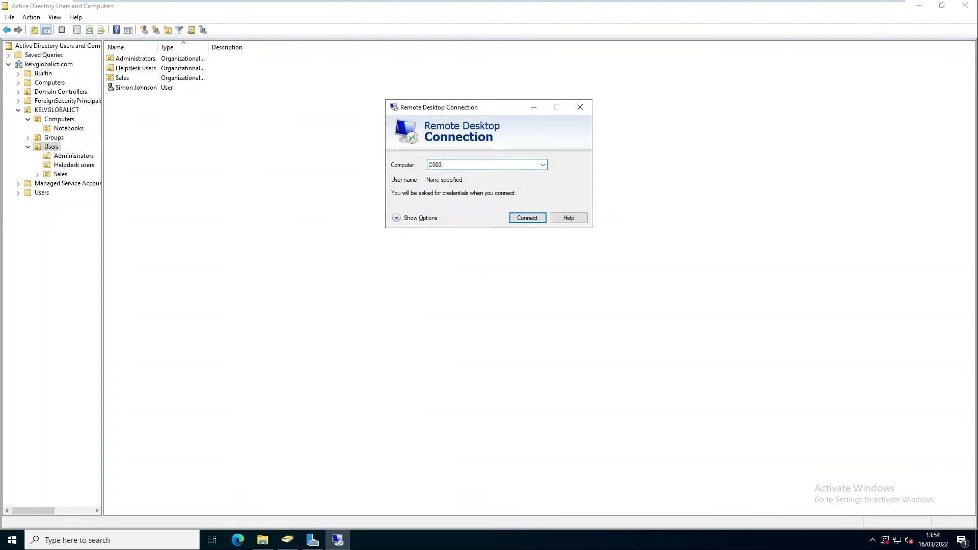
{"action": "key", "text": "BackSpace"}
{"action": "type", "text": "1"}
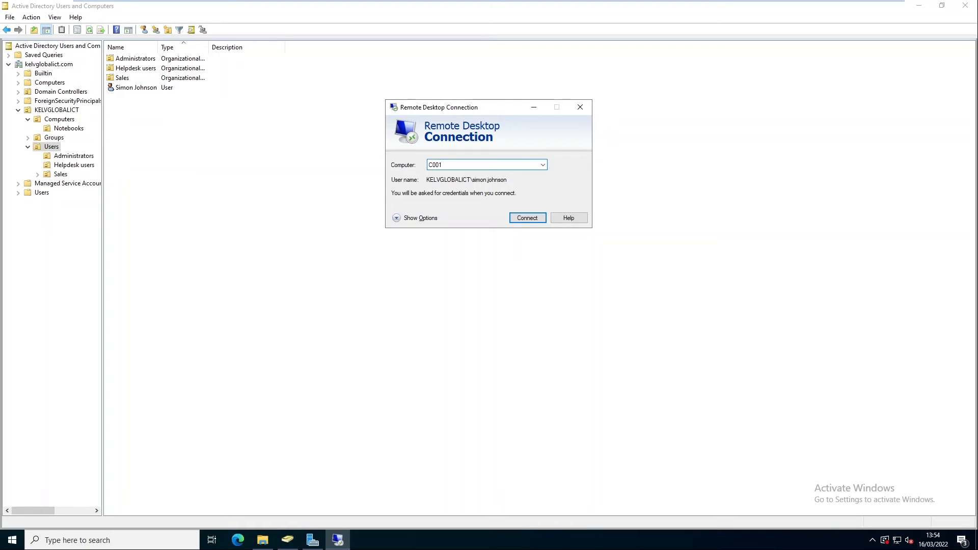
Step: Start the Remote Desktop connection to C001 and authenticate with the account password
{"action": "left_click", "coordinate": [524, 218]}
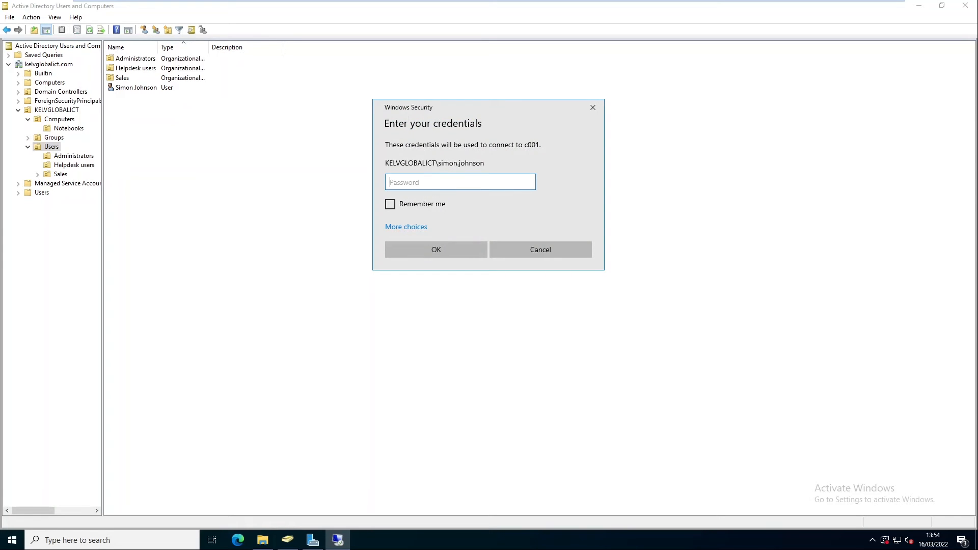
{"action": "type", "text": "•"}
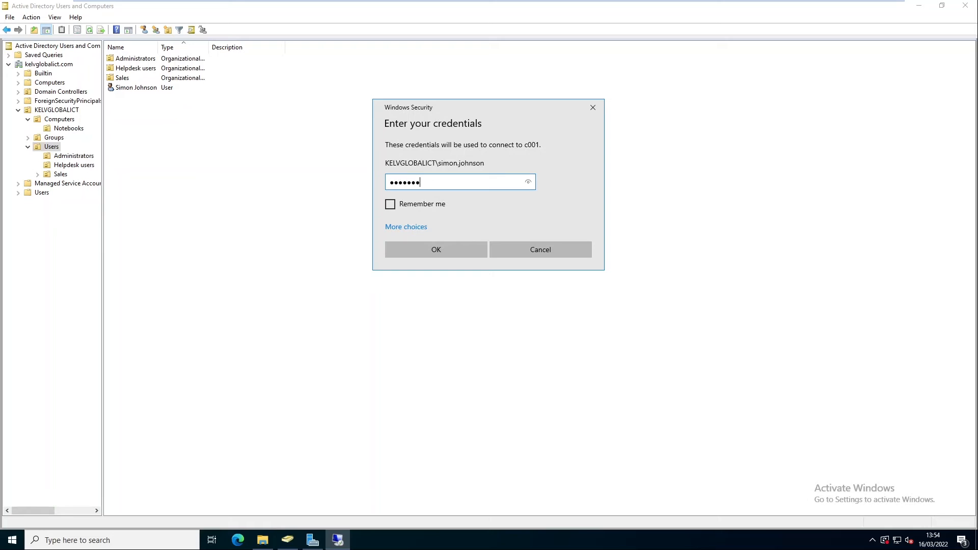
{"action": "left_click", "coordinate": [449, 248]}
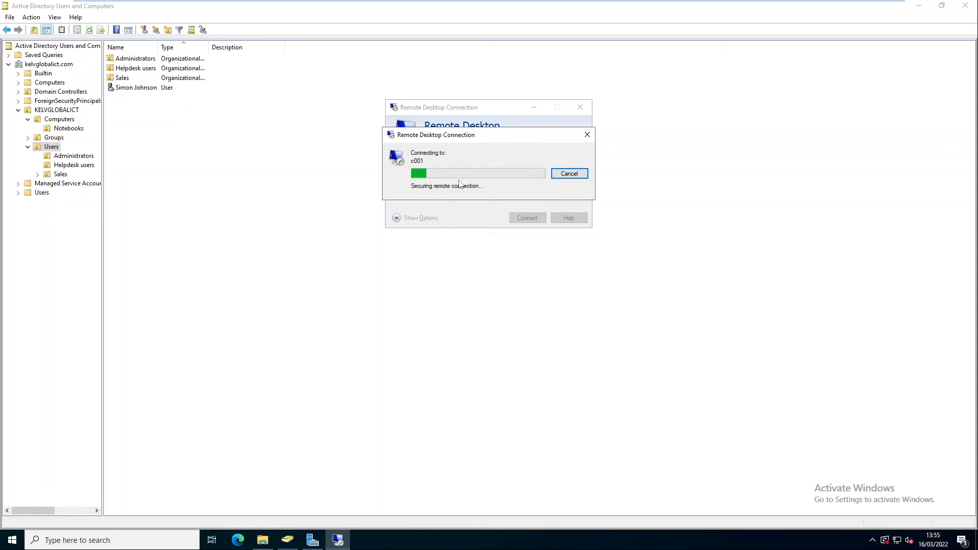
Step: Switch between the C001 and DC01 machines to compare C001's local screen with its remote session
{"action": "left_click", "coordinate": [478, 6]}
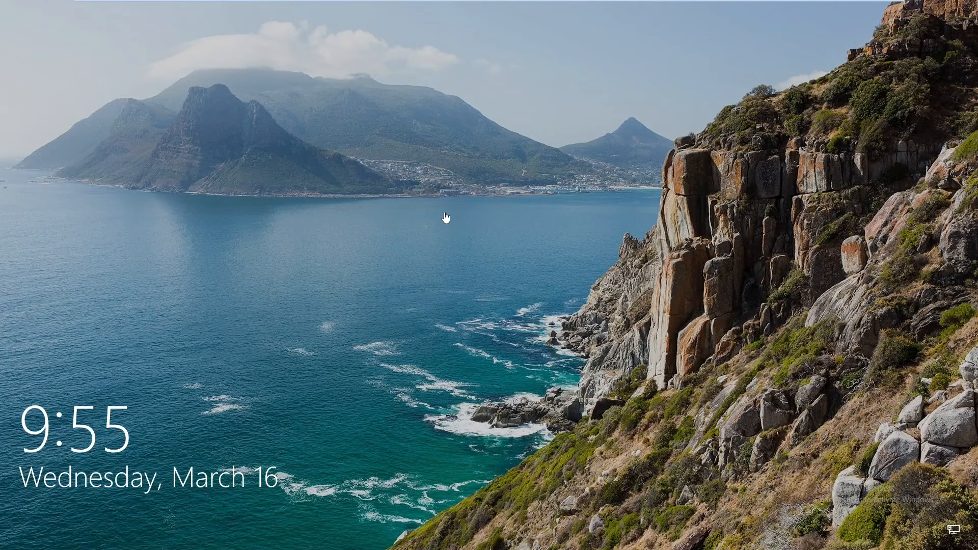
{"action": "left_click", "coordinate": [429, 8]}
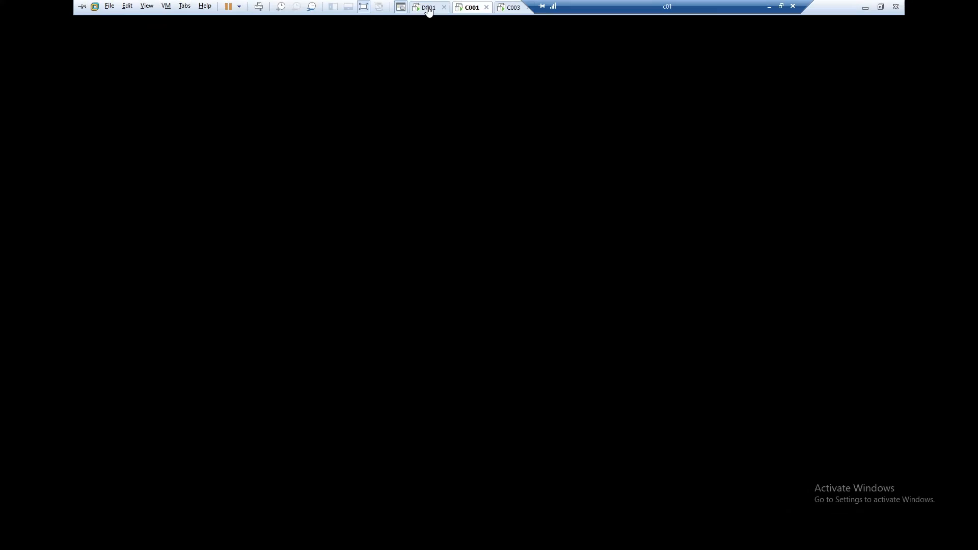
{"action": "left_click", "coordinate": [472, 8]}
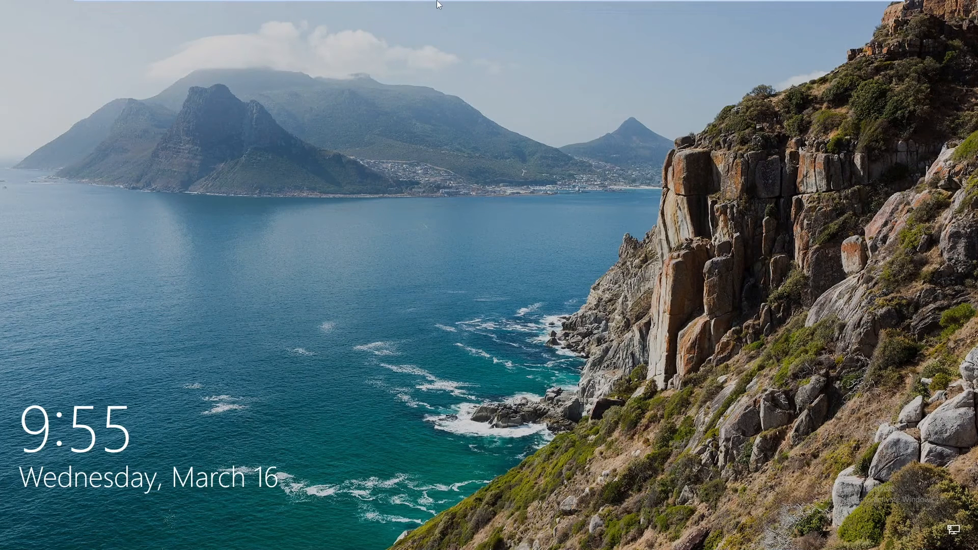
{"action": "left_click", "coordinate": [429, 11]}
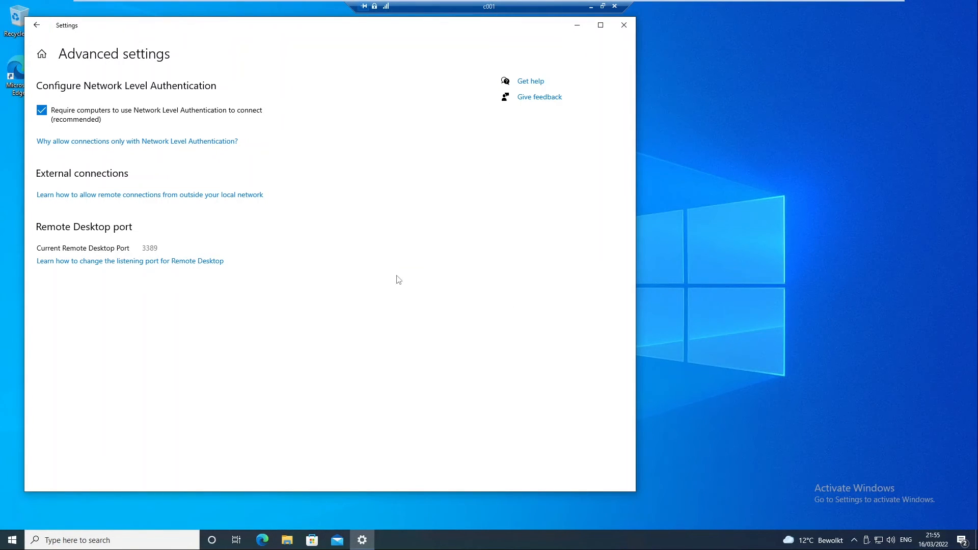
{"action": "mouse_move", "coordinate": [558, 0]}
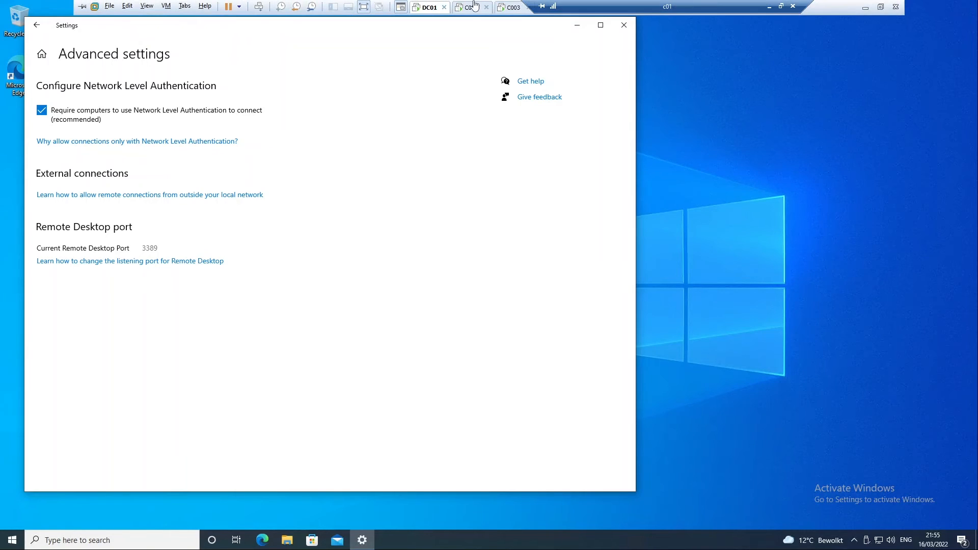
{"action": "left_click", "coordinate": [471, 7]}
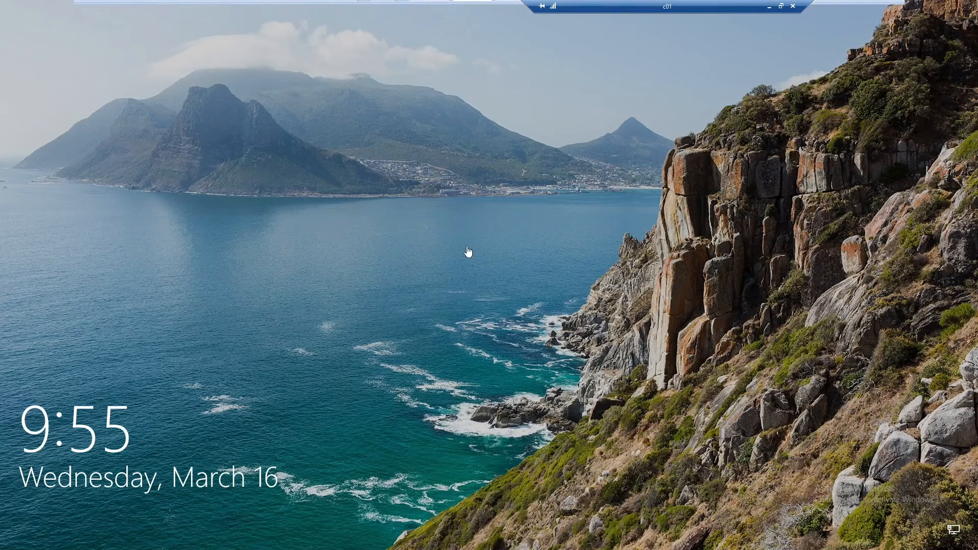
{"action": "left_click", "coordinate": [429, 6]}
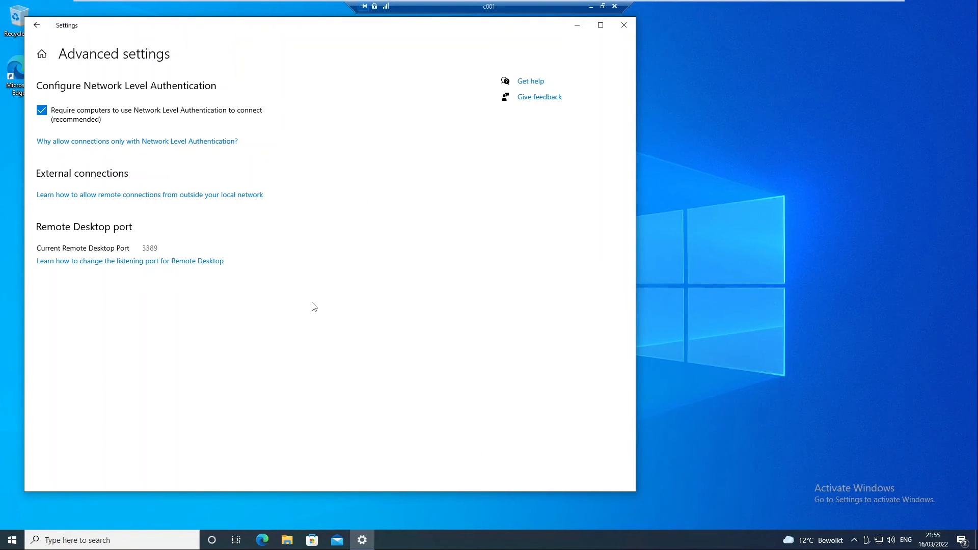
Step: Open Task Manager in the remote C001 session and expand the signed-in user's processes in the detailed Users view
{"action": "right_click", "coordinate": [405, 542]}
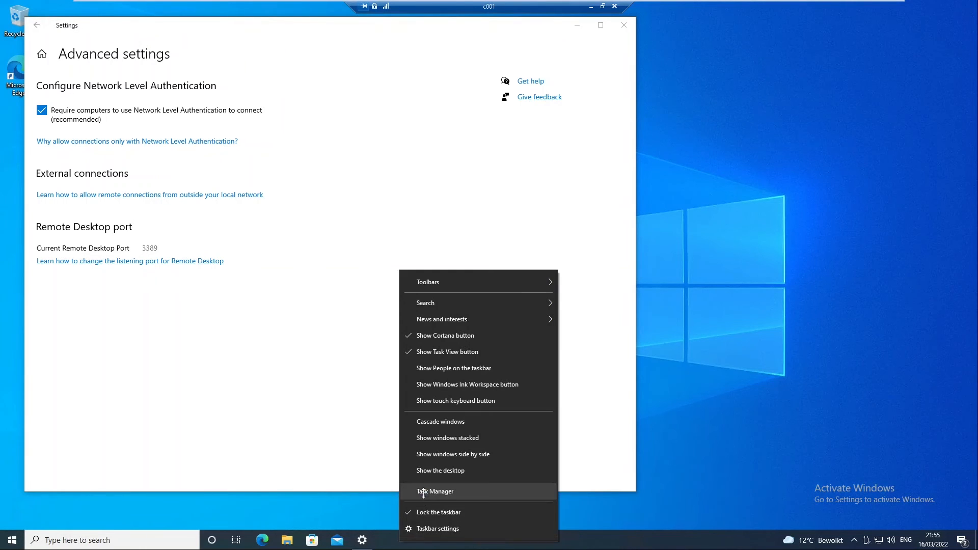
{"action": "left_click", "coordinate": [393, 473]}
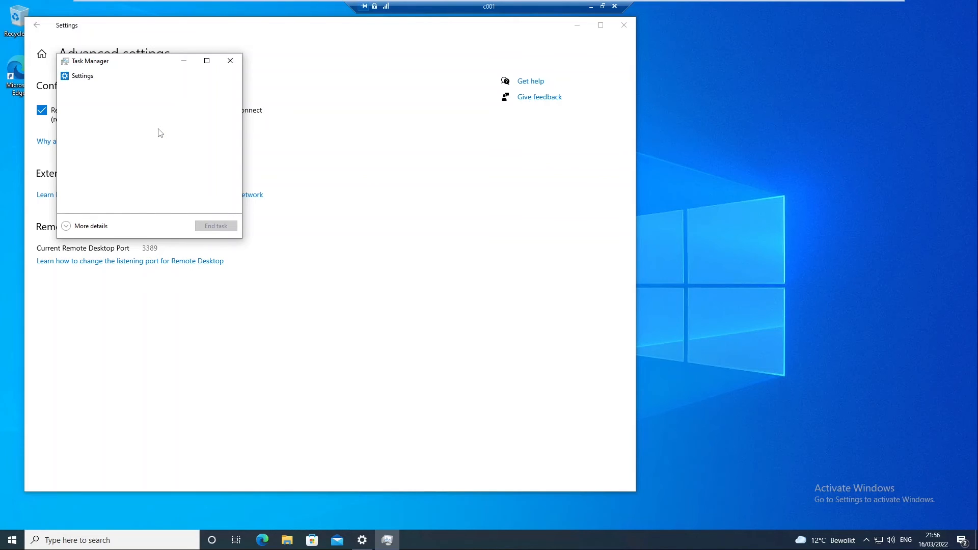
{"action": "left_click", "coordinate": [91, 229]}
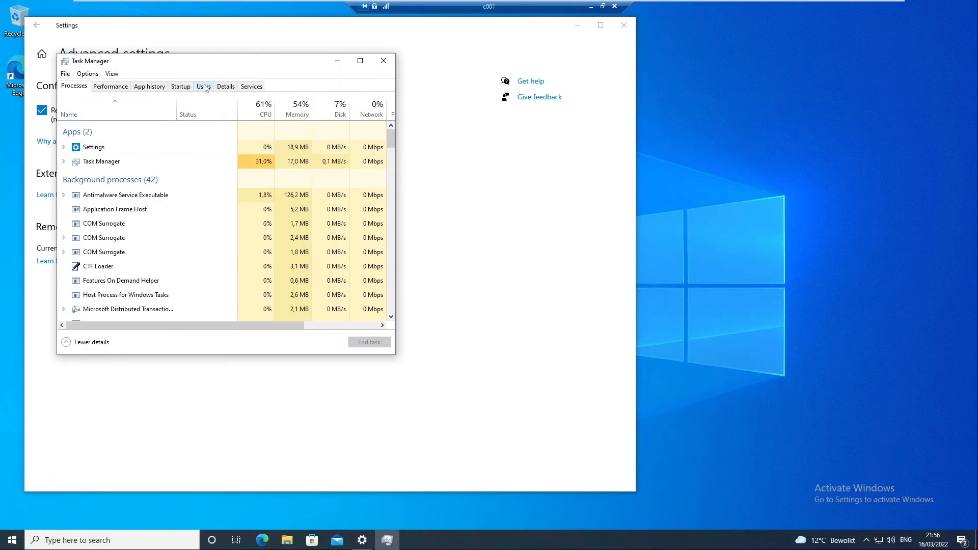
{"action": "left_click", "coordinate": [205, 87]}
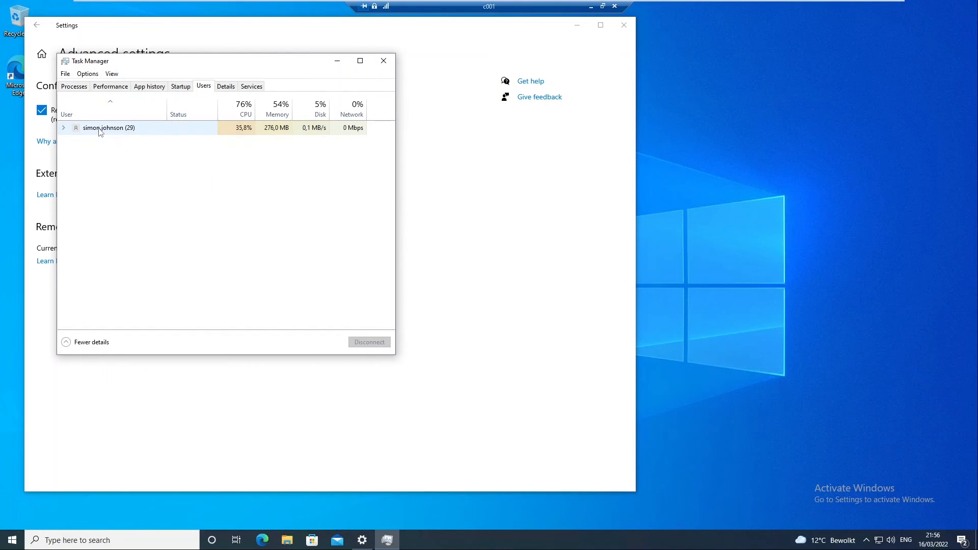
{"action": "left_click", "coordinate": [63, 128]}
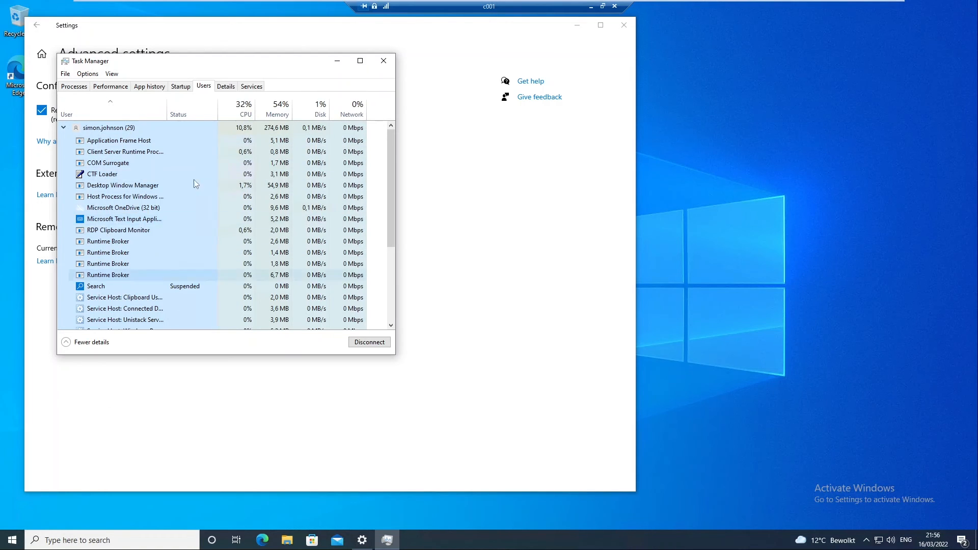
Step: Disconnect the remote session on C001 without signing out
{"action": "right_click", "coordinate": [12, 543]}
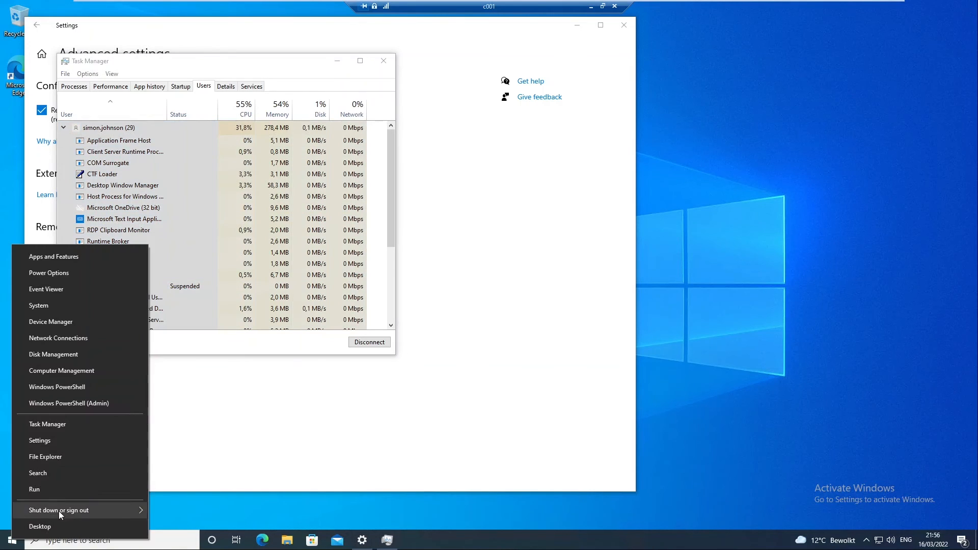
{"action": "mouse_move", "coordinate": [62, 513]}
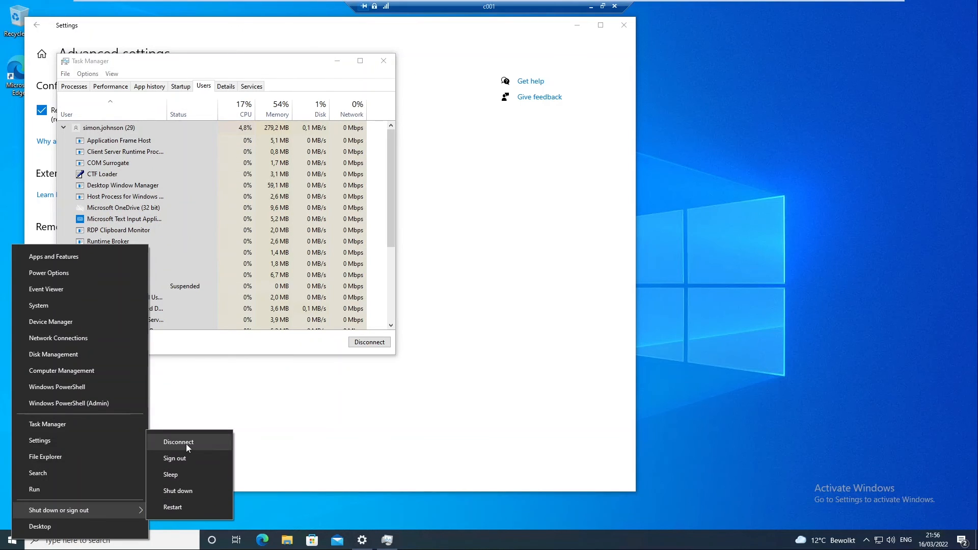
{"action": "left_click", "coordinate": [179, 442]}
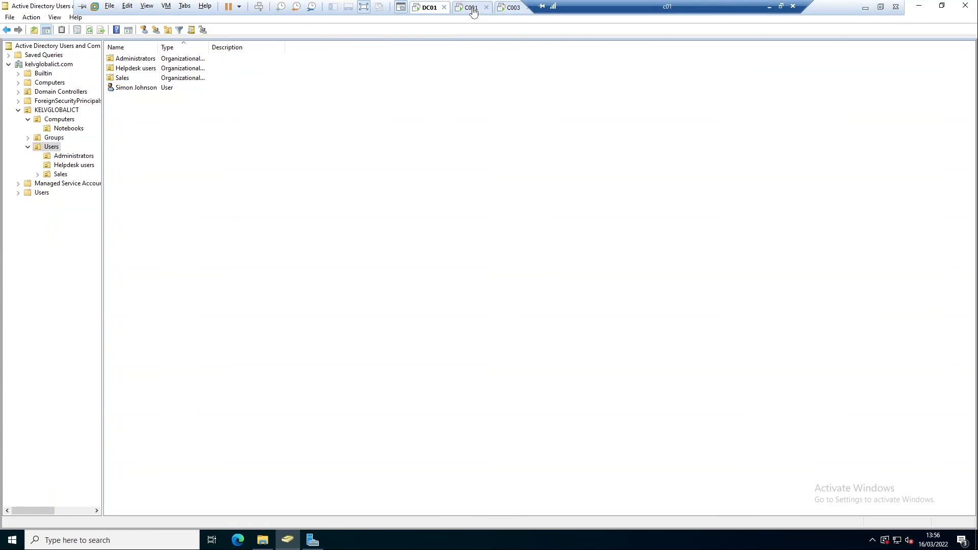
Step: Switch to the C001 machine and sign in locally with the account password
{"action": "left_click", "coordinate": [471, 7]}
{"action": "left_click", "coordinate": [489, 279]}
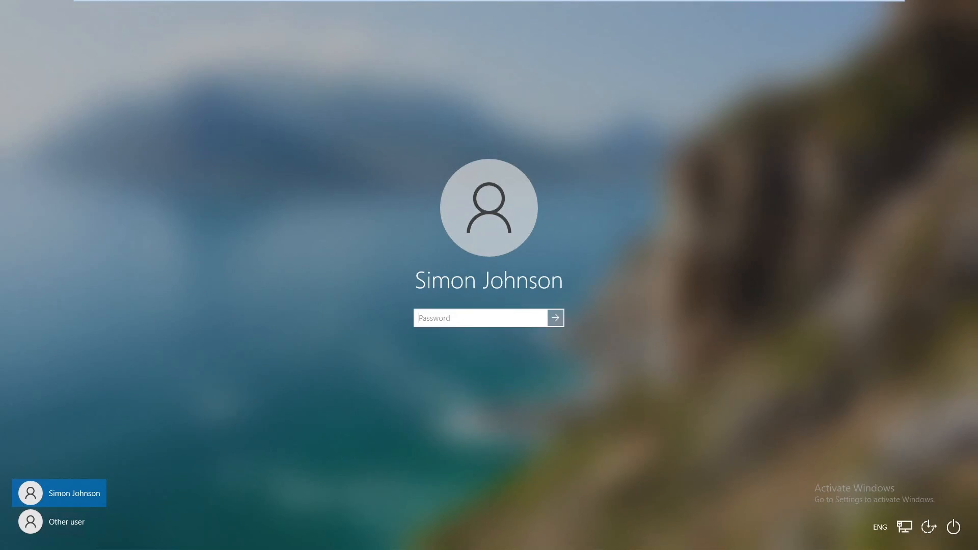
{"action": "type", "text": "••••••••"}
{"action": "key", "text": "Return"}
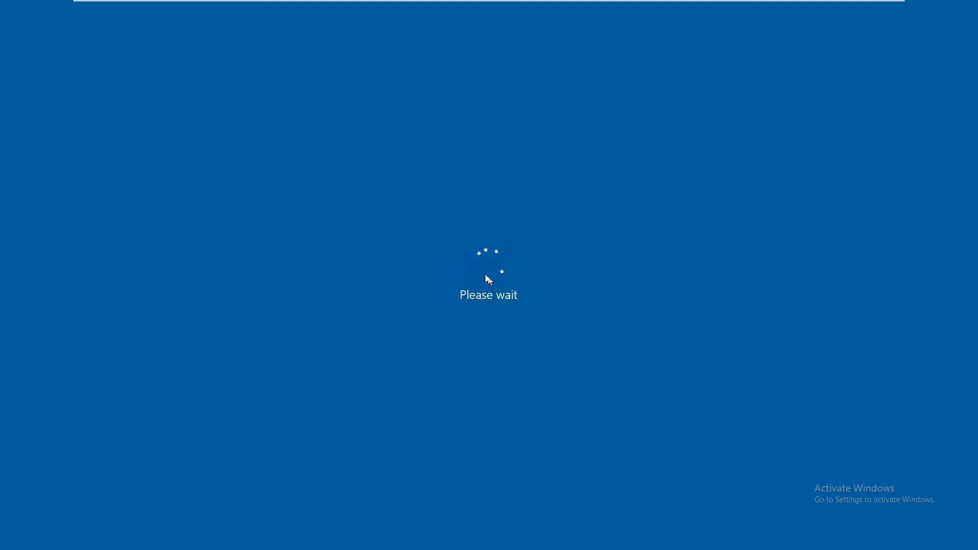
Step: Switch from C001 back to the DC01 machine
{"action": "mouse_move", "coordinate": [436, 4]}
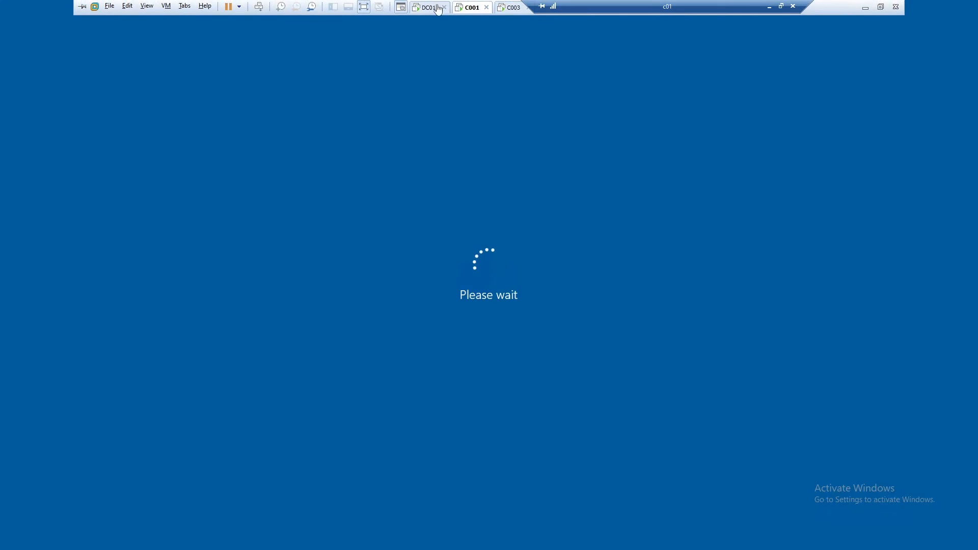
{"action": "left_click", "coordinate": [500, 9]}
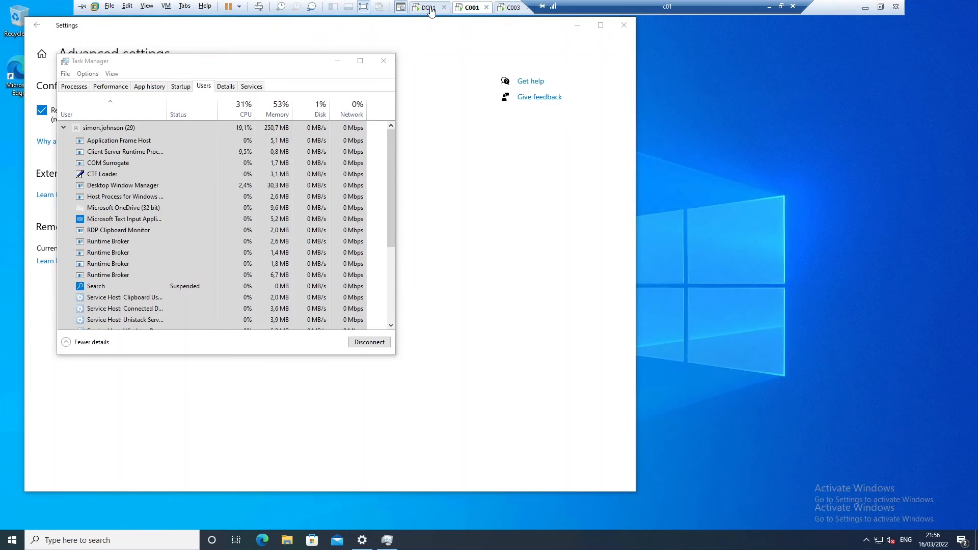
{"action": "left_click", "coordinate": [429, 10]}
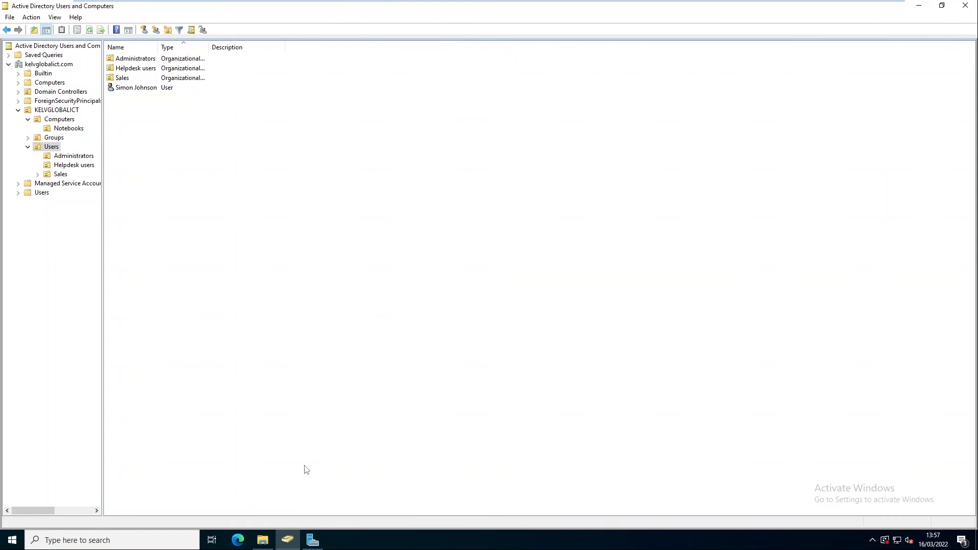